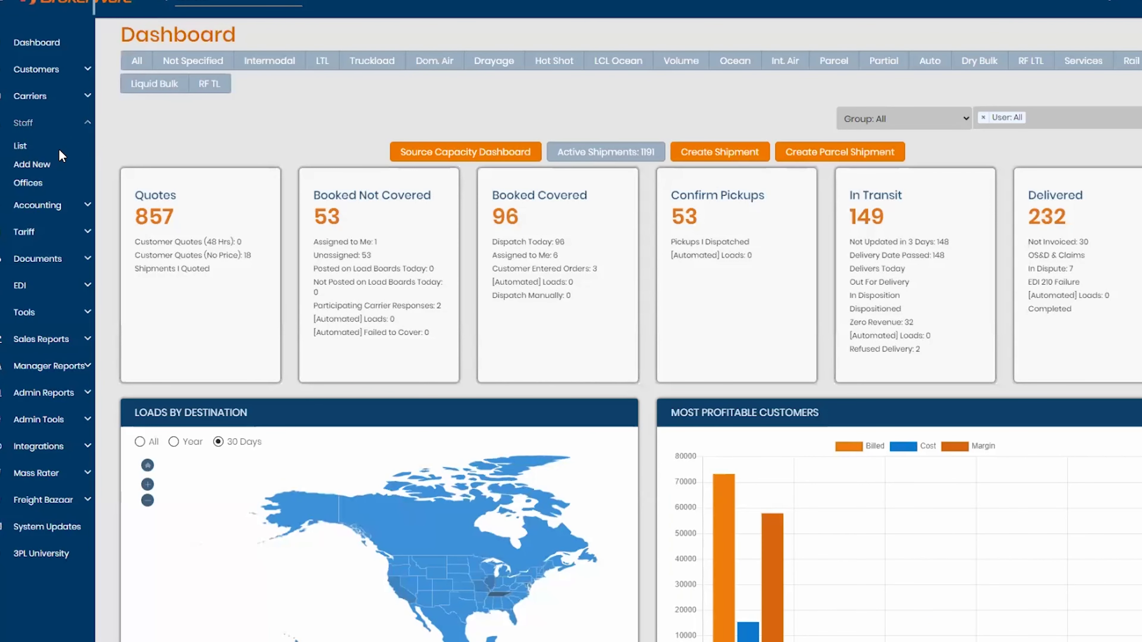
Step: Check an existing staff member's access levels in the staff list, then start a new staff record
click(29, 152)
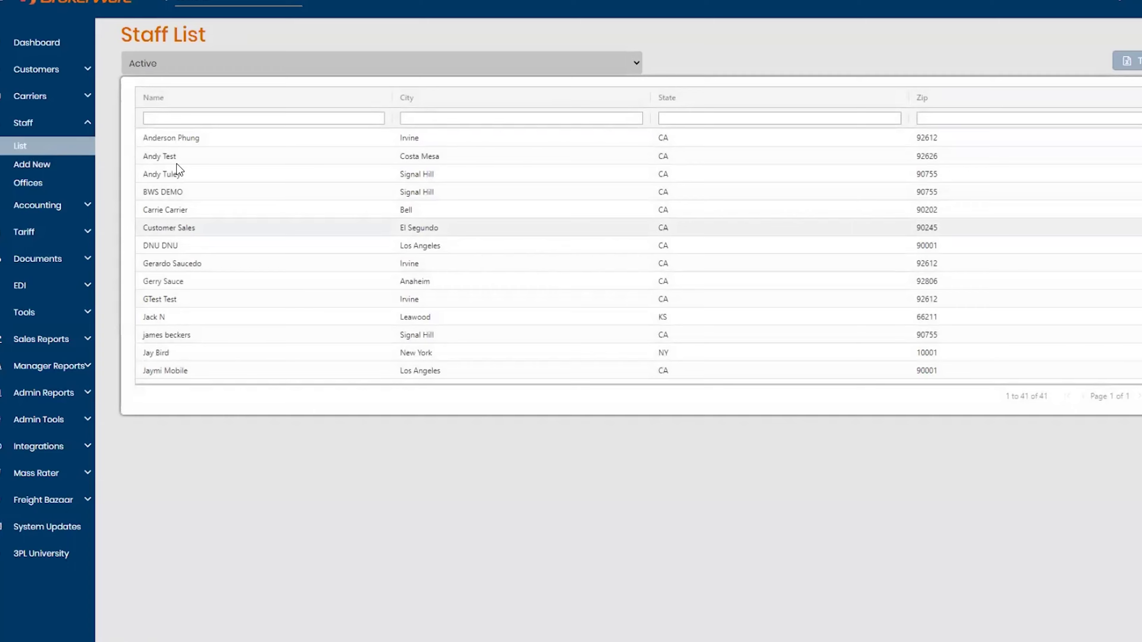
click(180, 145)
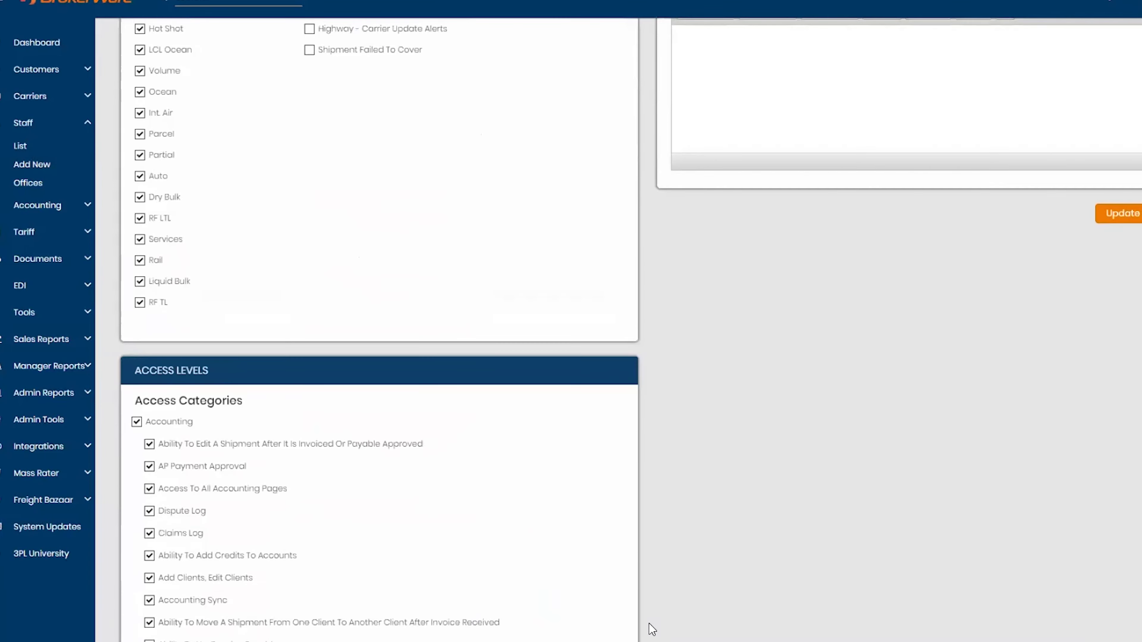
scroll(418, 445, down, 20)
scroll(418, 445, up, 8)
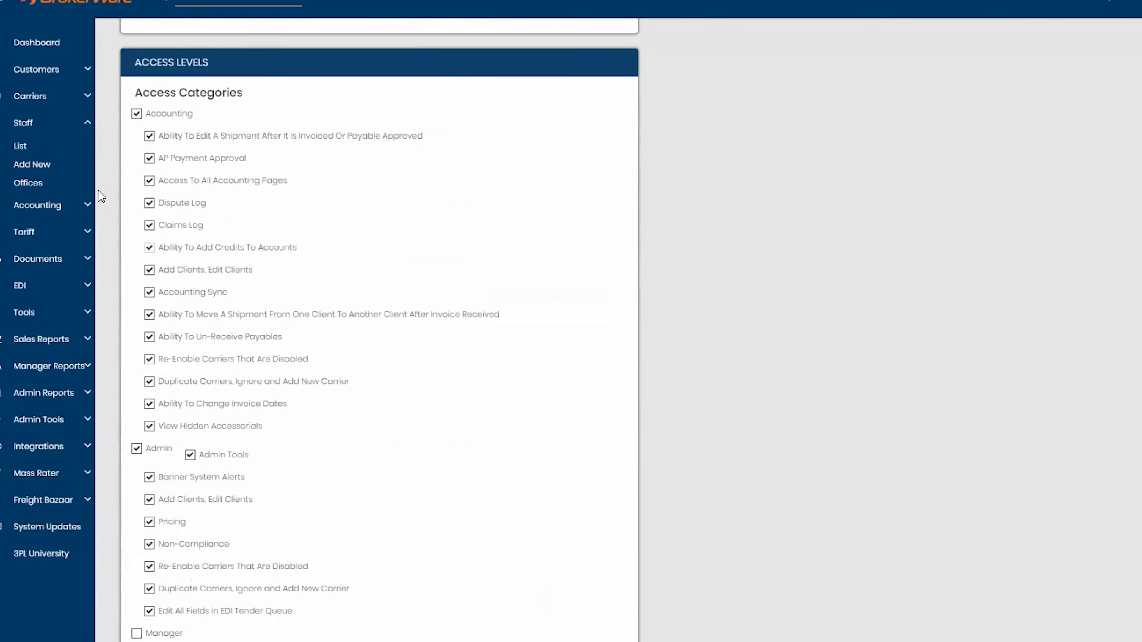
click(63, 170)
scroll(384, 378, down, 5)
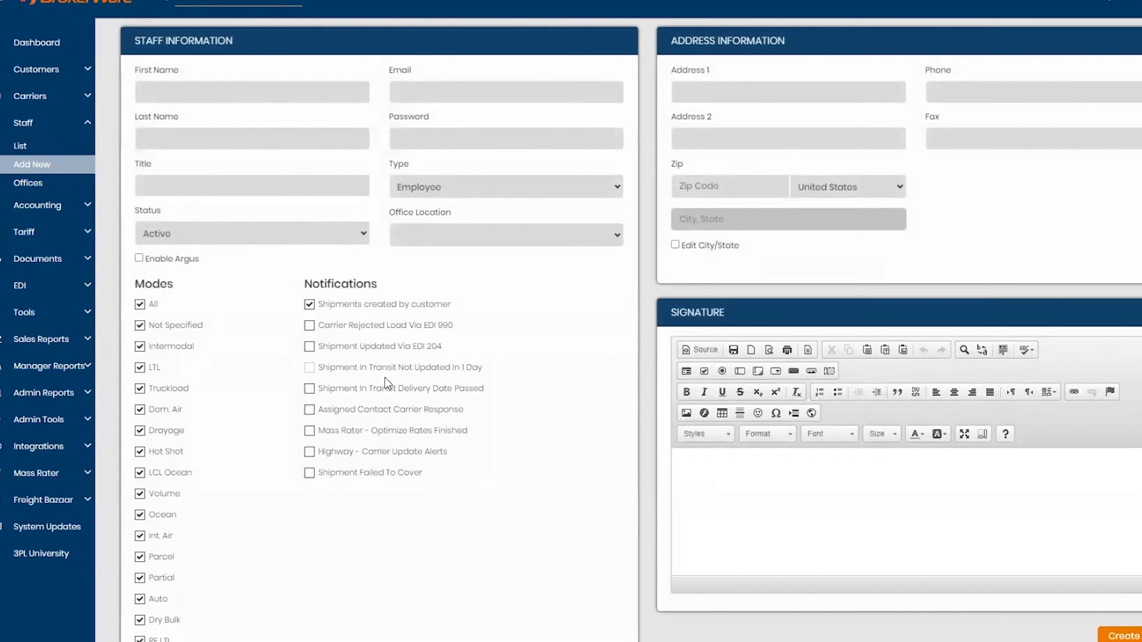
scroll(401, 416, down, 5)
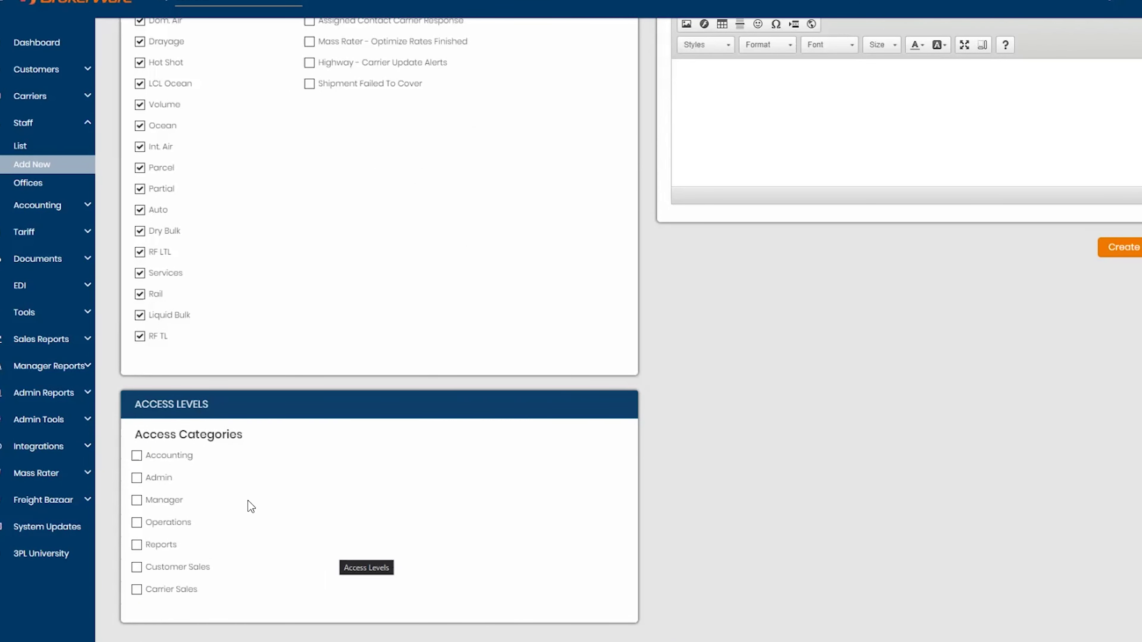
Step: Tick the Accounting, Manager and Operations access categories with all their sub-permissions
click(180, 456)
scroll(182, 460, down, 4)
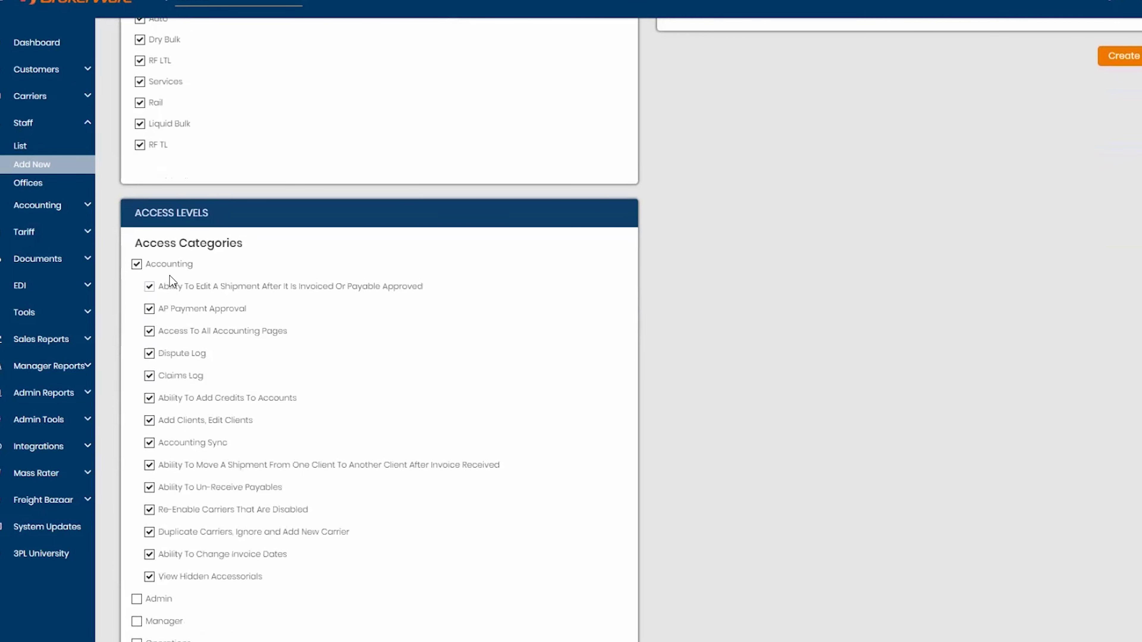
click(173, 266)
click(176, 501)
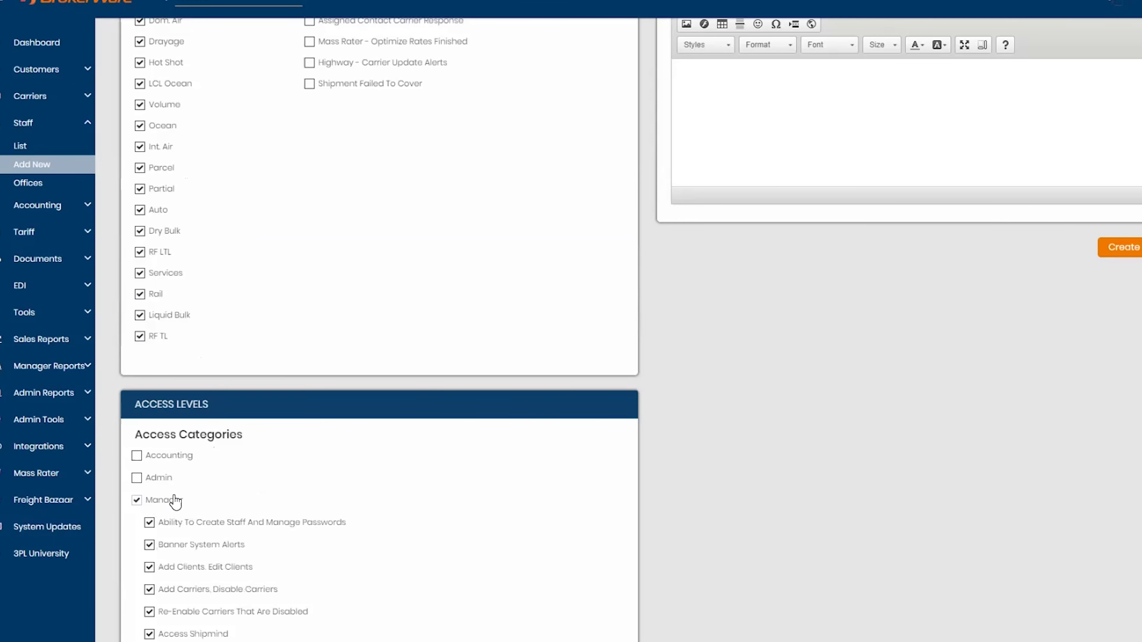
scroll(177, 502, down, 3)
click(162, 373)
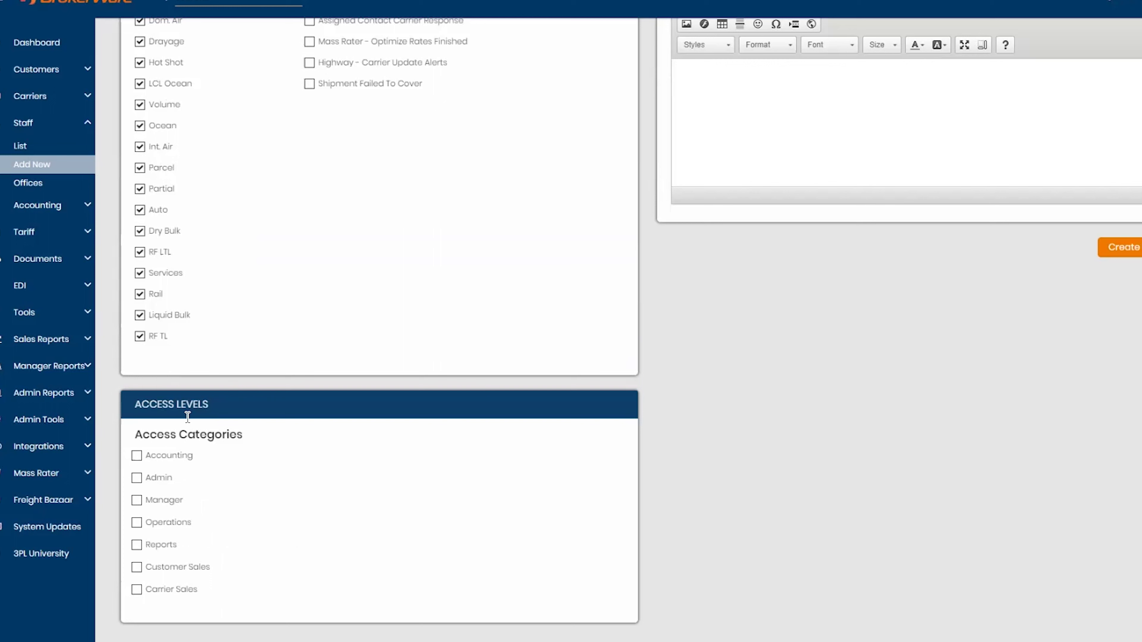
click(173, 455)
scroll(313, 417, down, 6)
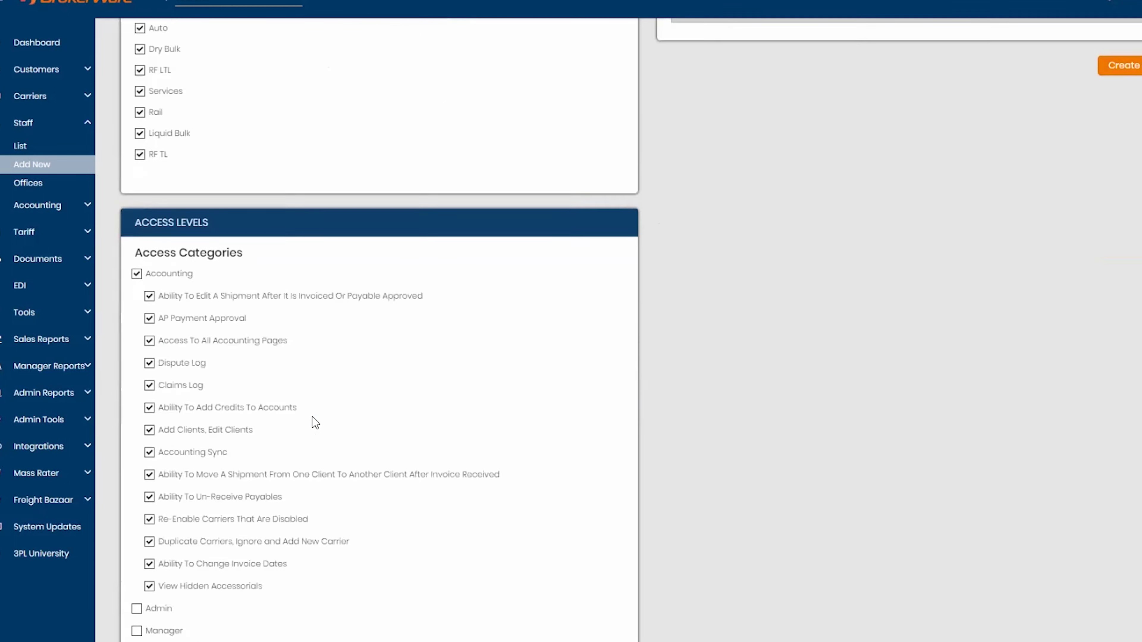
click(208, 501)
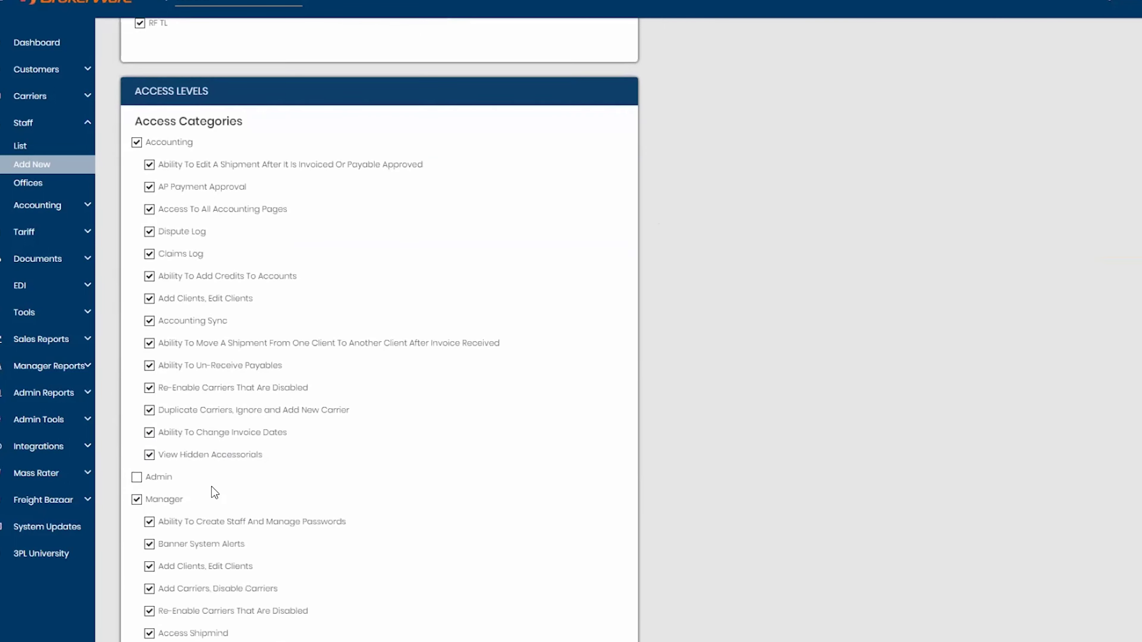
scroll(193, 531, down, 5)
click(182, 523)
scroll(410, 522, down, 5)
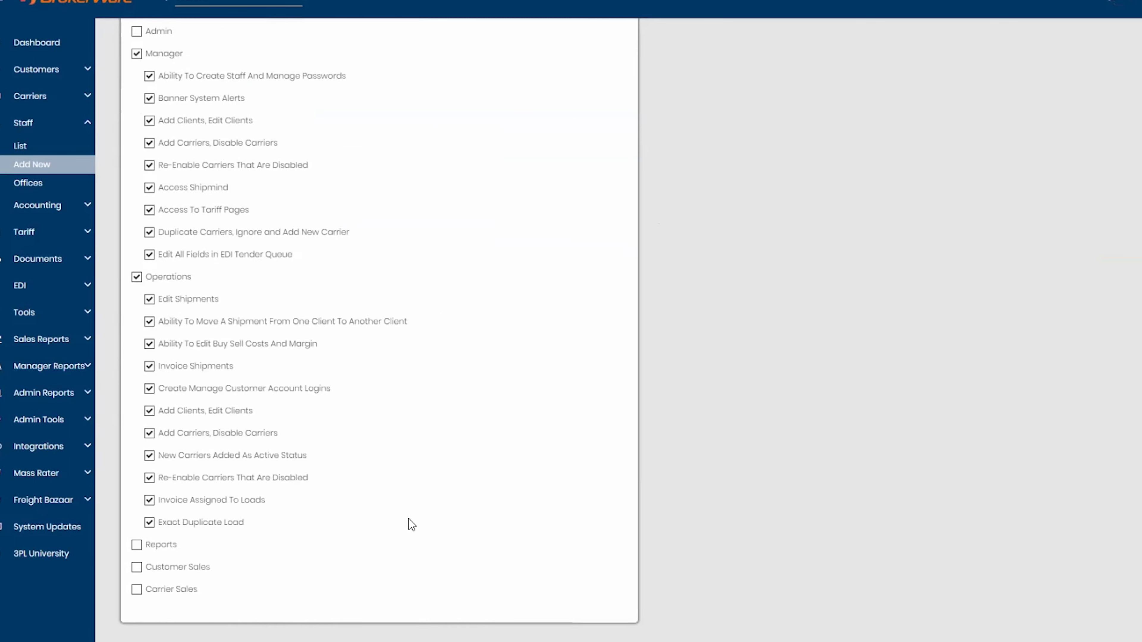
scroll(405, 524, up, 6)
scroll(316, 419, up, 4)
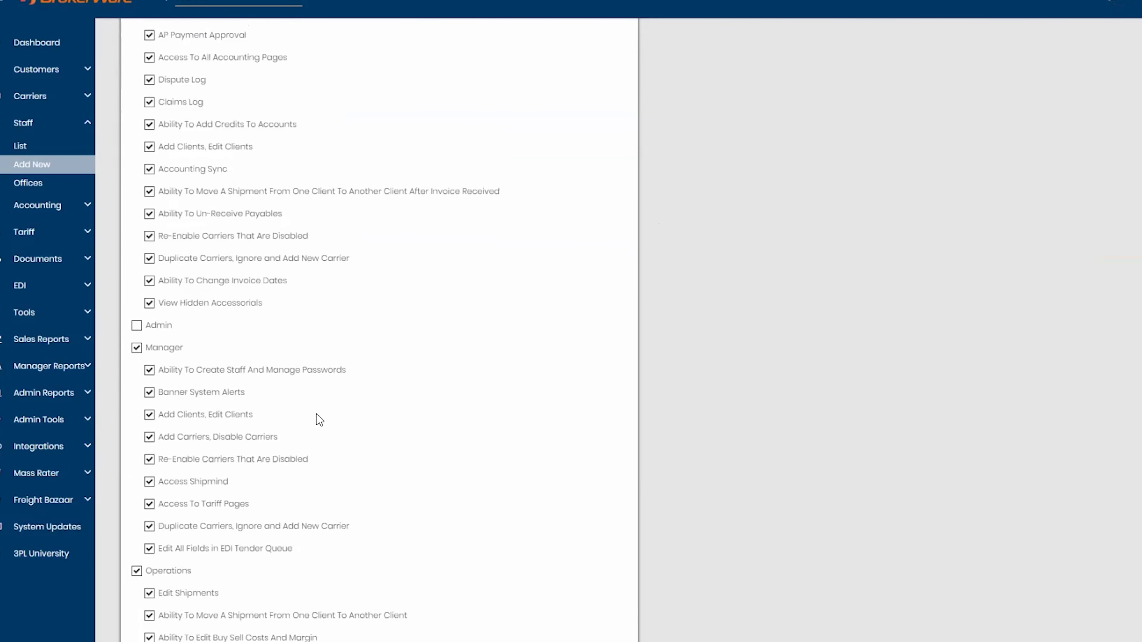
Step: Under Accounting, revoke Claims Log, Add Credits, Add Clients and Accounting Sync
click(149, 254)
click(150, 300)
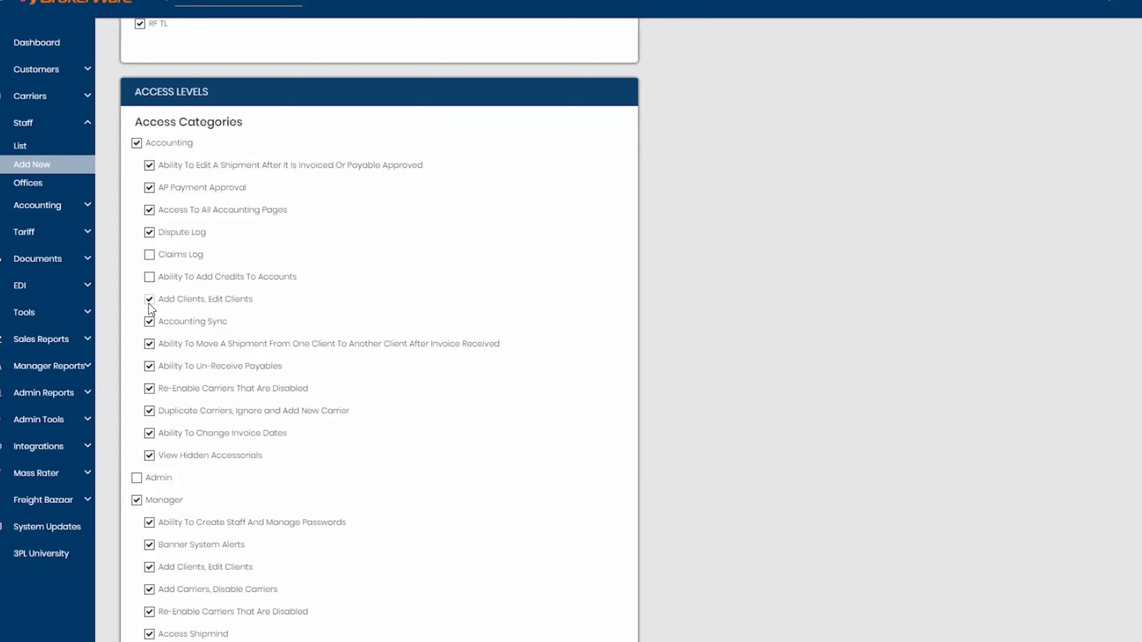
click(149, 321)
Step: Under Manager, revoke re-enabling disabled carriers, Access Shipmind and duplicate carriers
scroll(207, 441, down, 3)
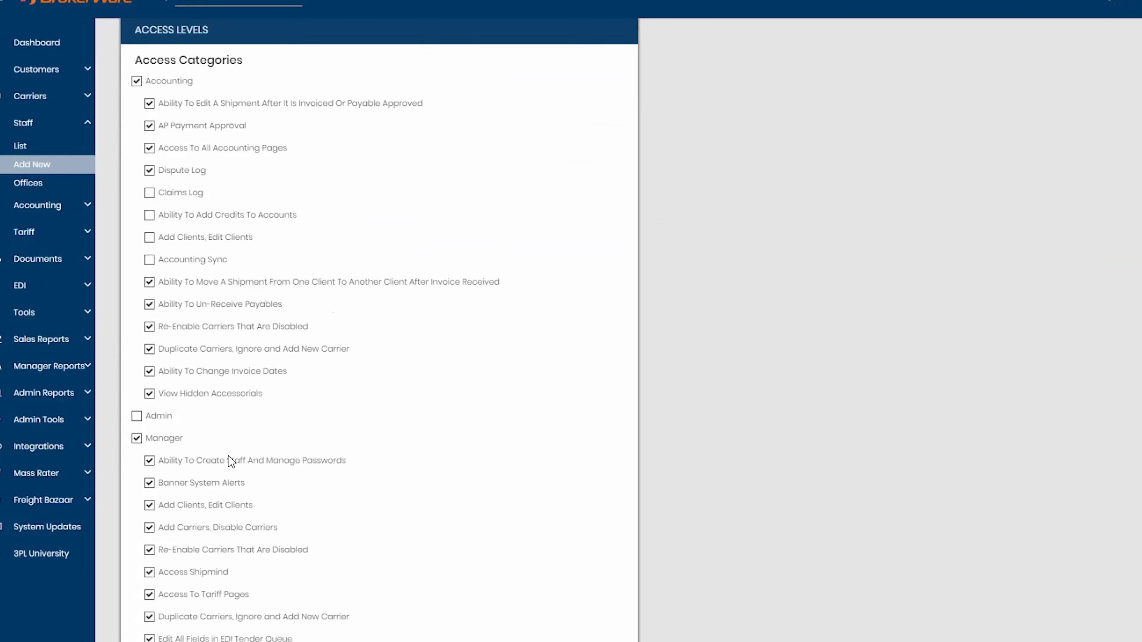
click(149, 484)
click(149, 507)
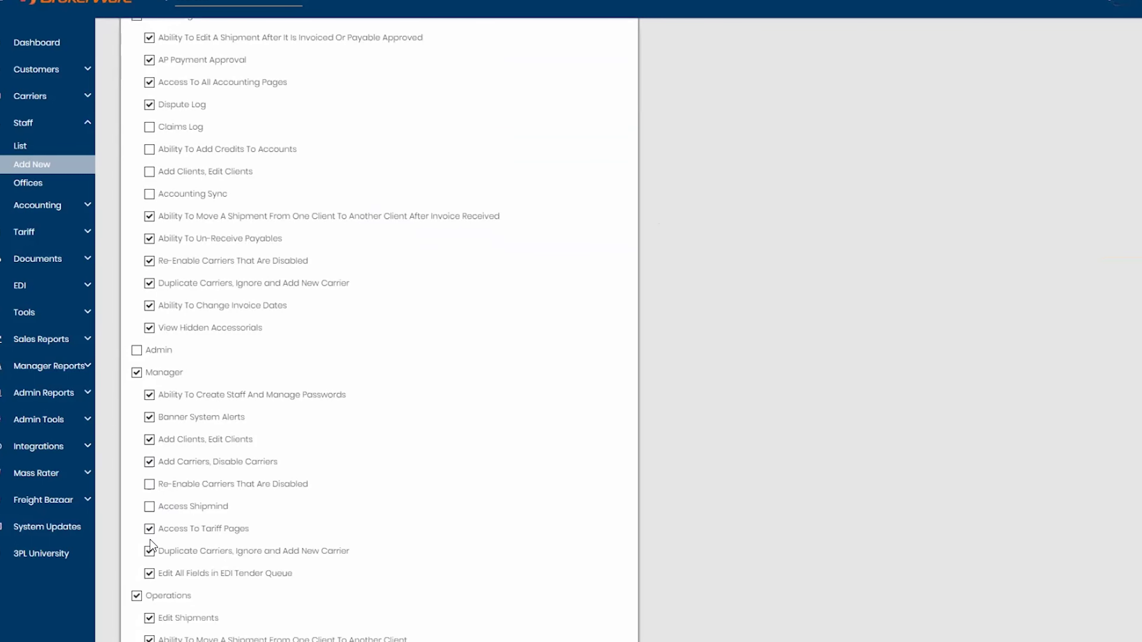
click(149, 551)
scroll(592, 387, up, 6)
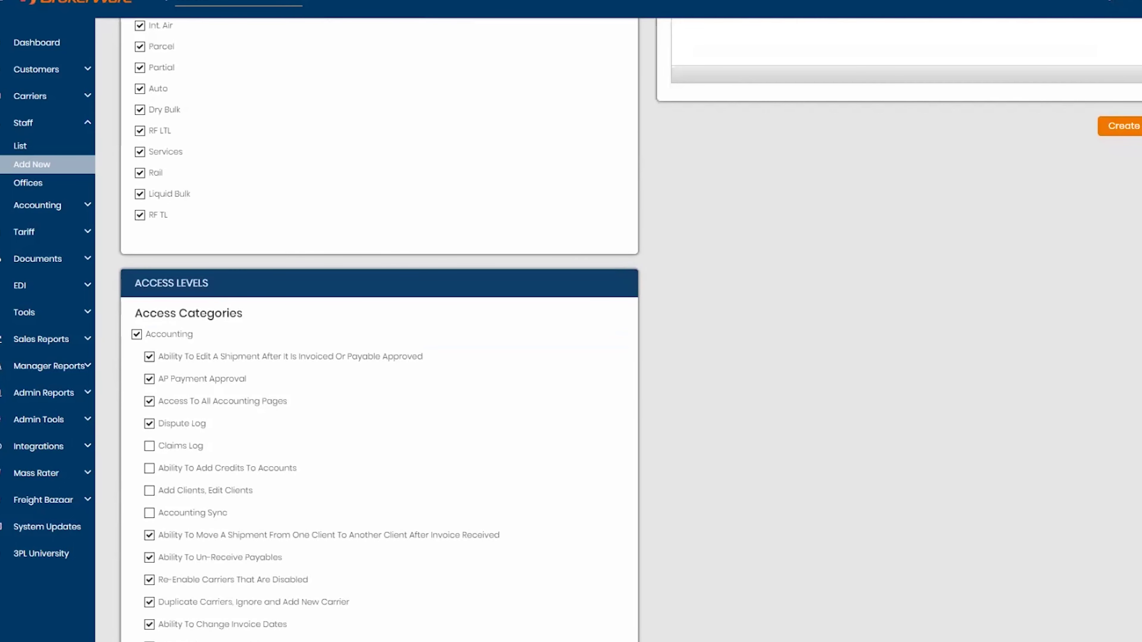
scroll(499, 442, down, 12)
scroll(503, 447, up, 20)
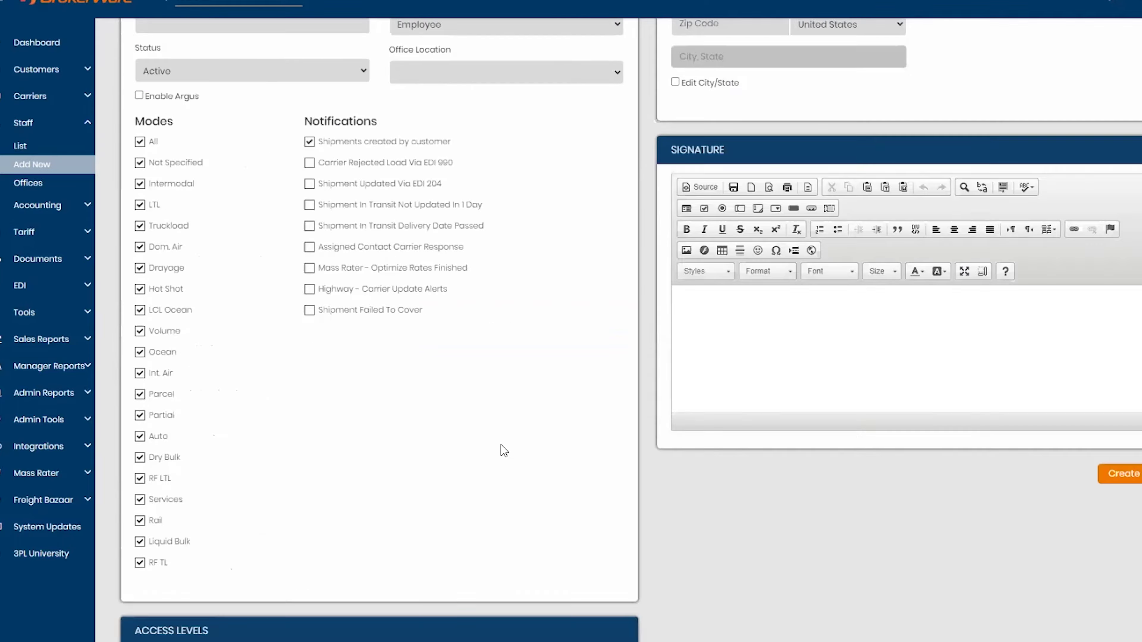
scroll(501, 445, down, 7)
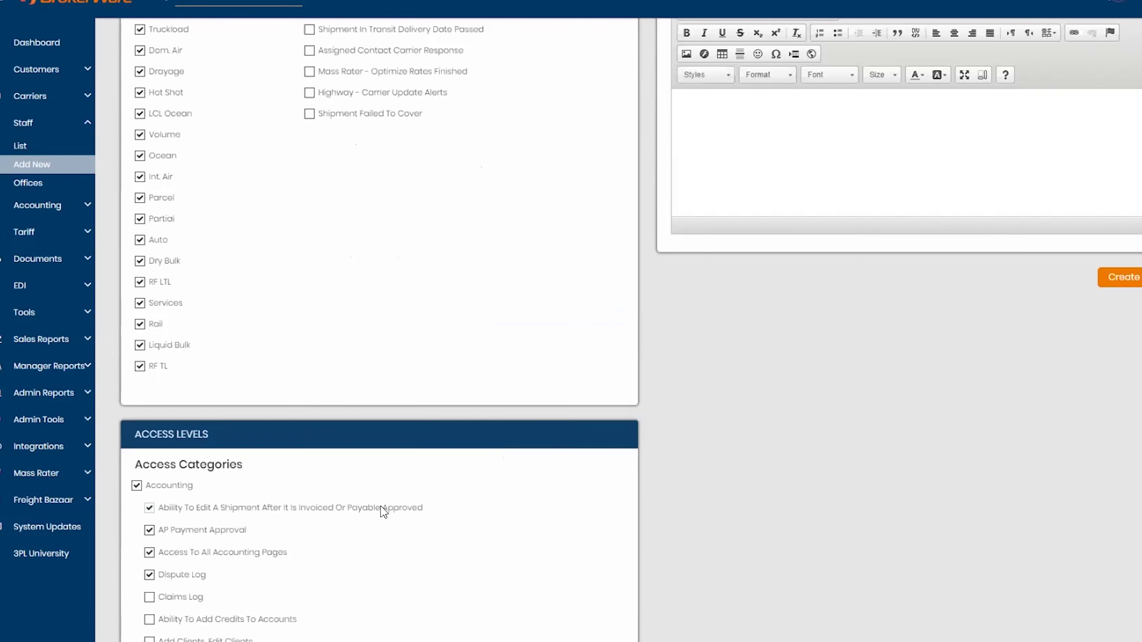
scroll(377, 505, down, 5)
scroll(377, 506, up, 5)
scroll(379, 512, up, 3)
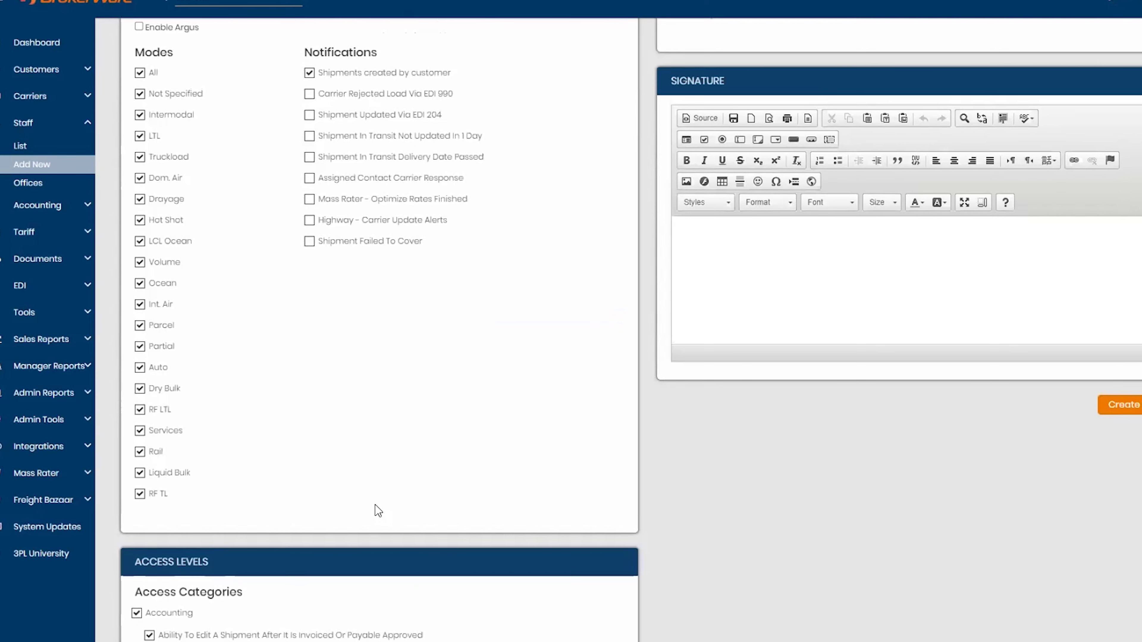
scroll(376, 495, up, 6)
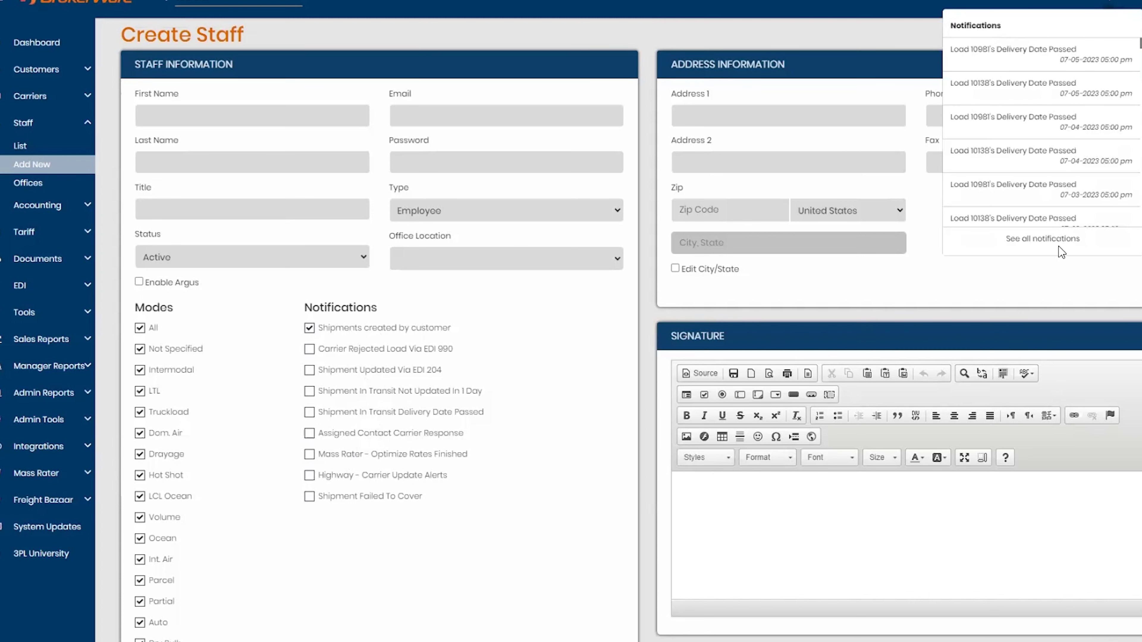
click(706, 48)
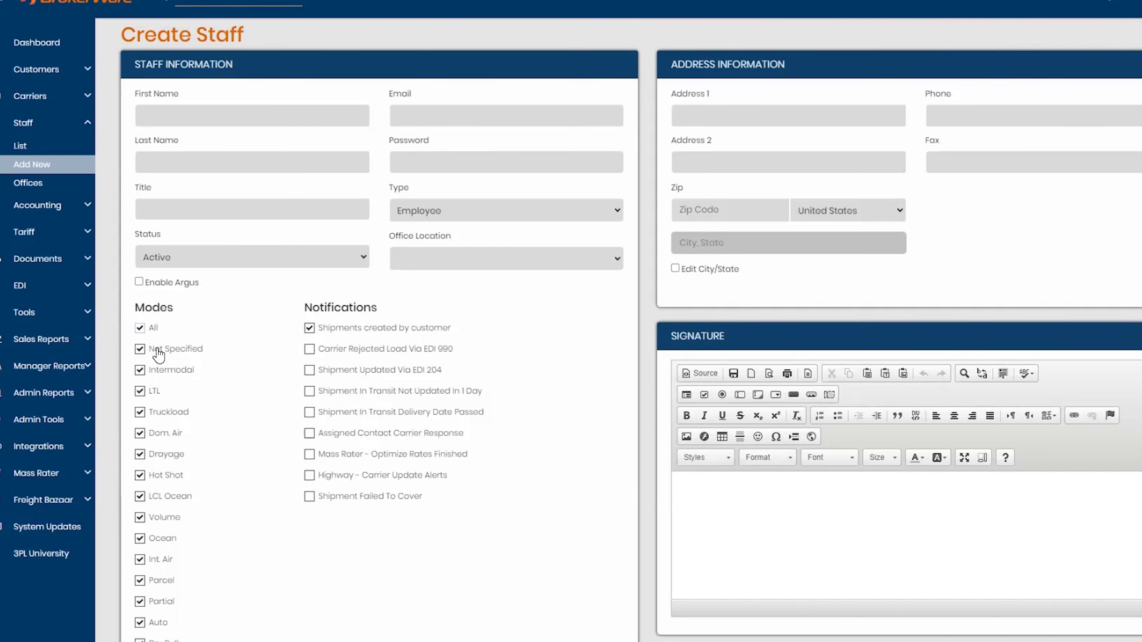
scroll(158, 356, down, 3)
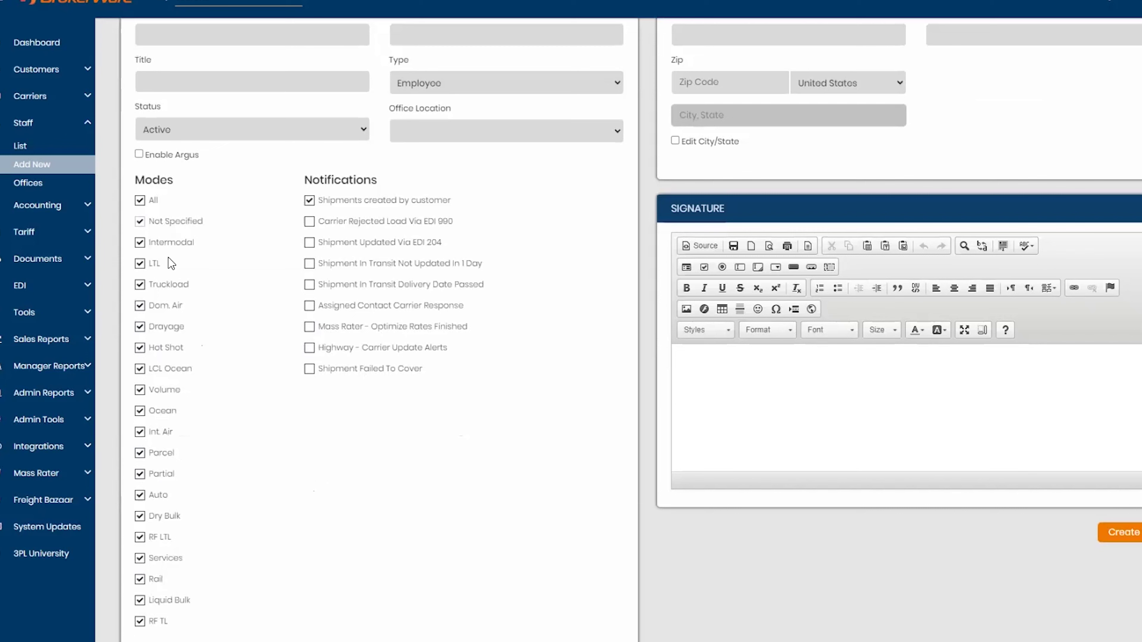
click(166, 348)
scroll(167, 333, up, 2)
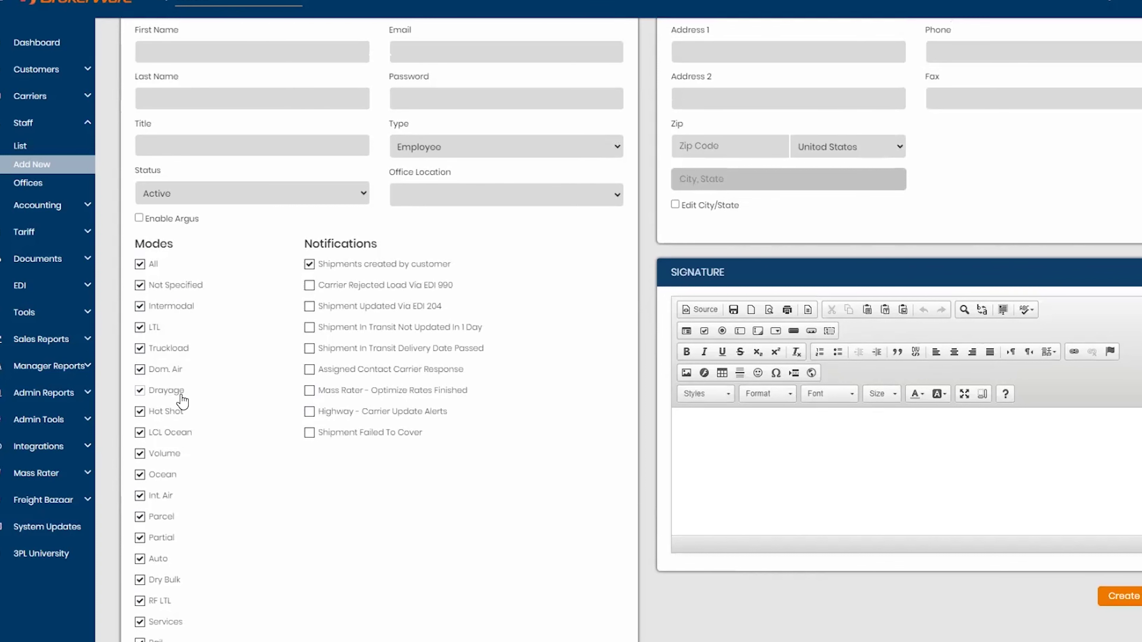
scroll(182, 485, down, 1)
scroll(179, 480, up, 1)
click(176, 464)
Step: Uncheck the Accounting, Manager and Operations access categories
scroll(379, 458, down, 7)
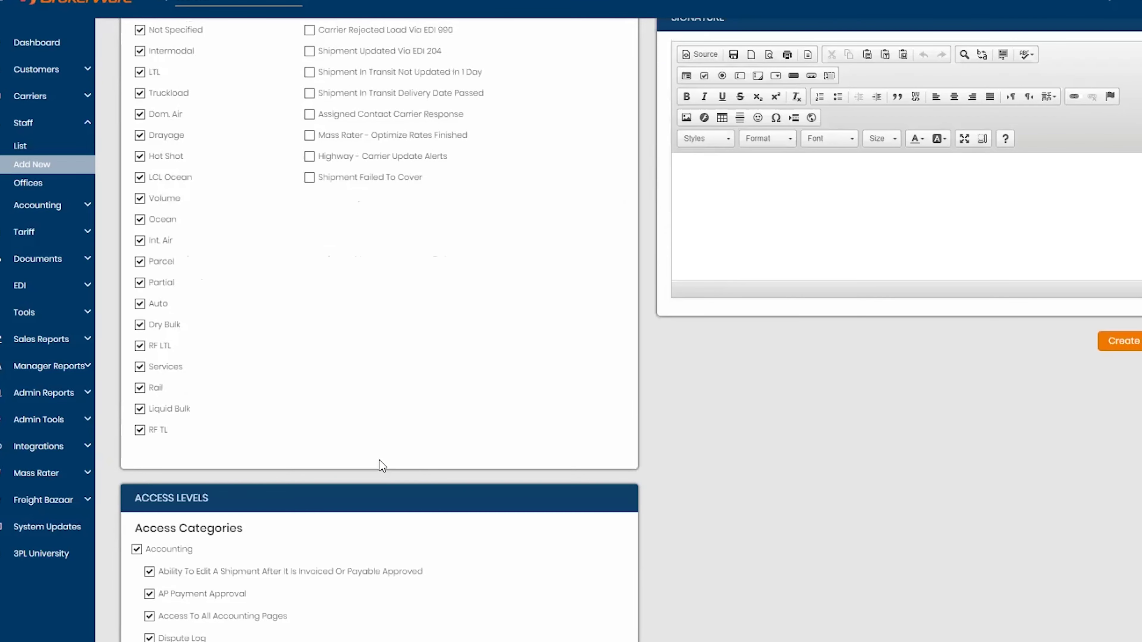
scroll(379, 460, down, 7)
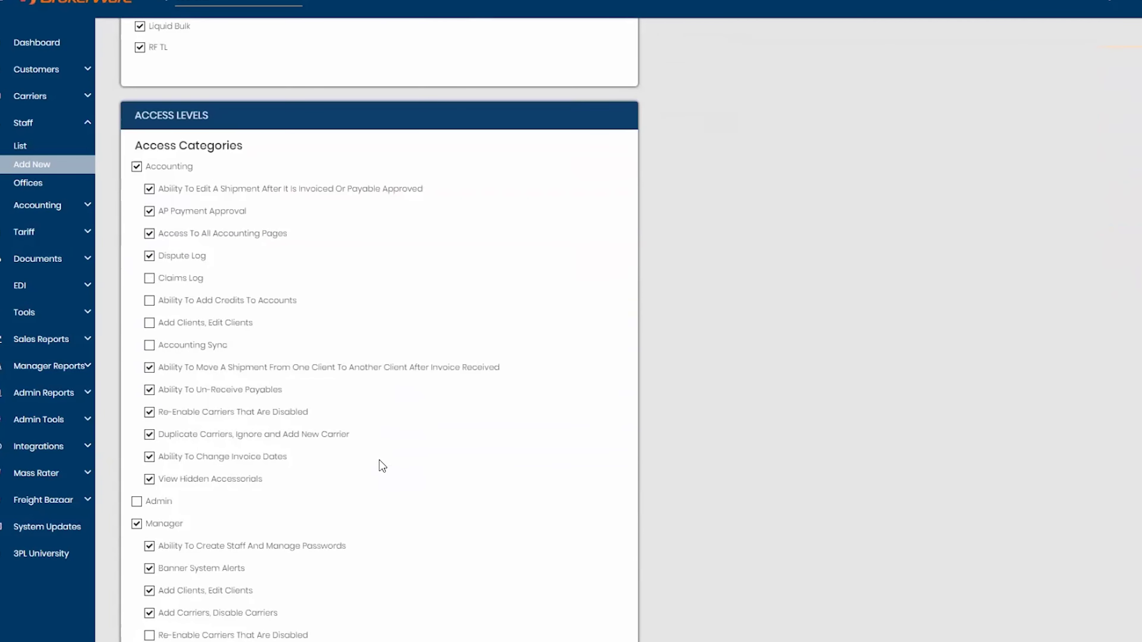
click(175, 167)
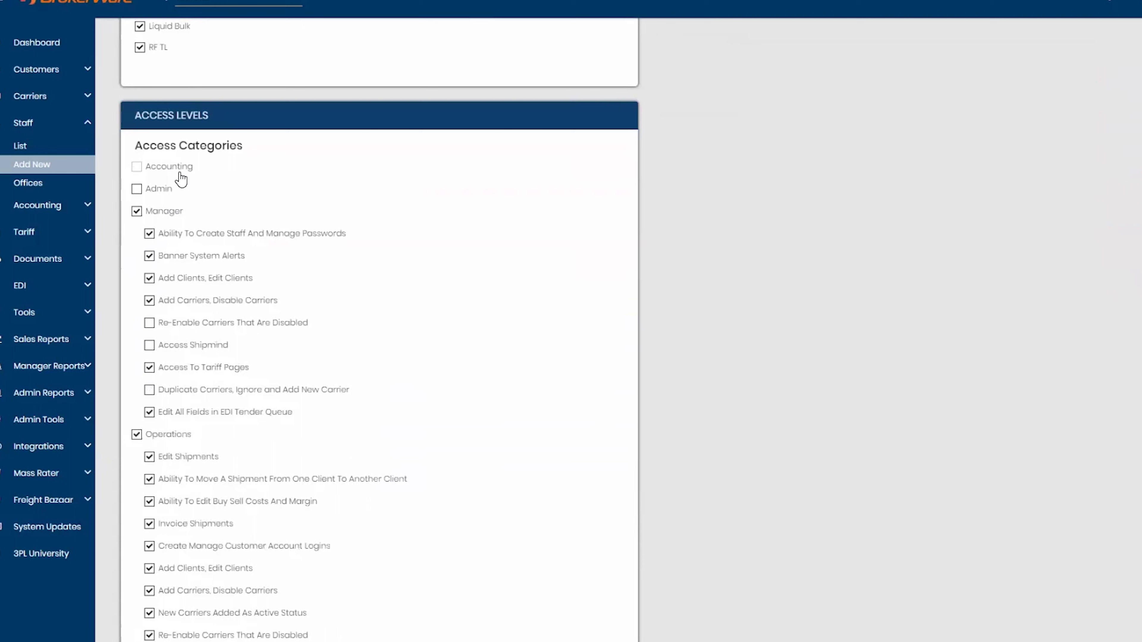
click(173, 210)
click(137, 276)
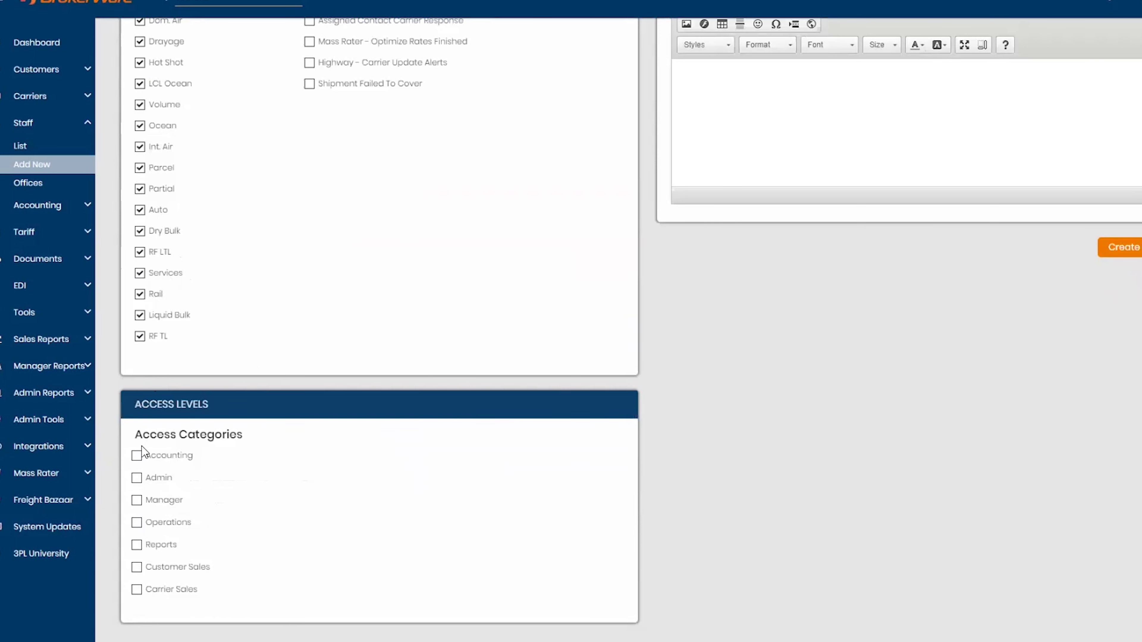
Step: Re-check Accounting so all fourteen of its sub-permissions are enabled
click(138, 455)
scroll(155, 279, down, 4)
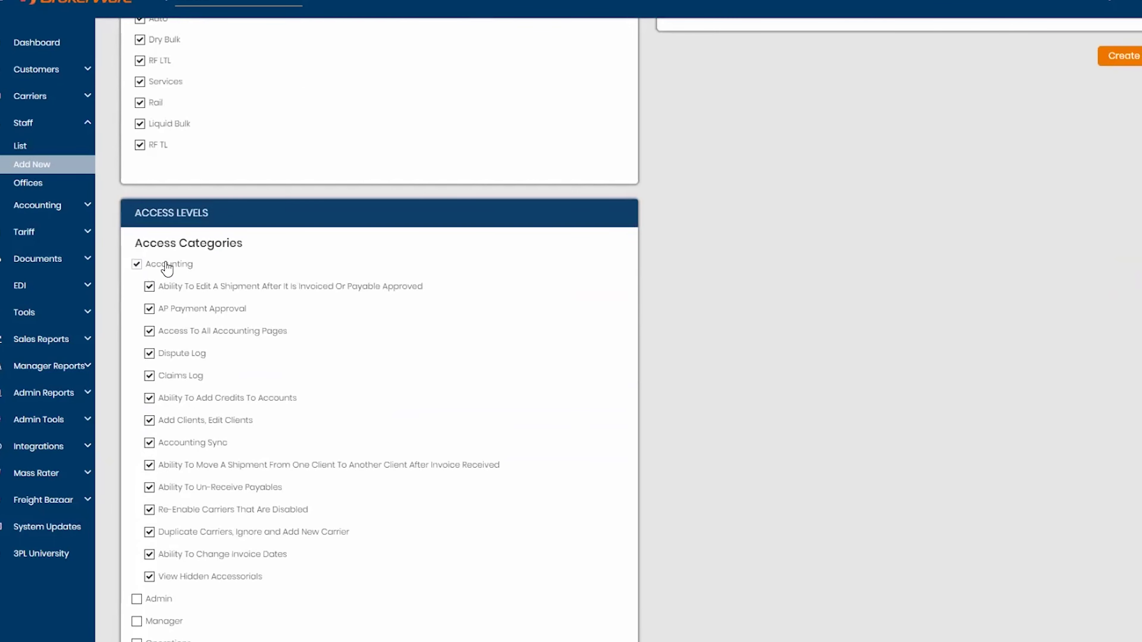
click(151, 264)
click(137, 456)
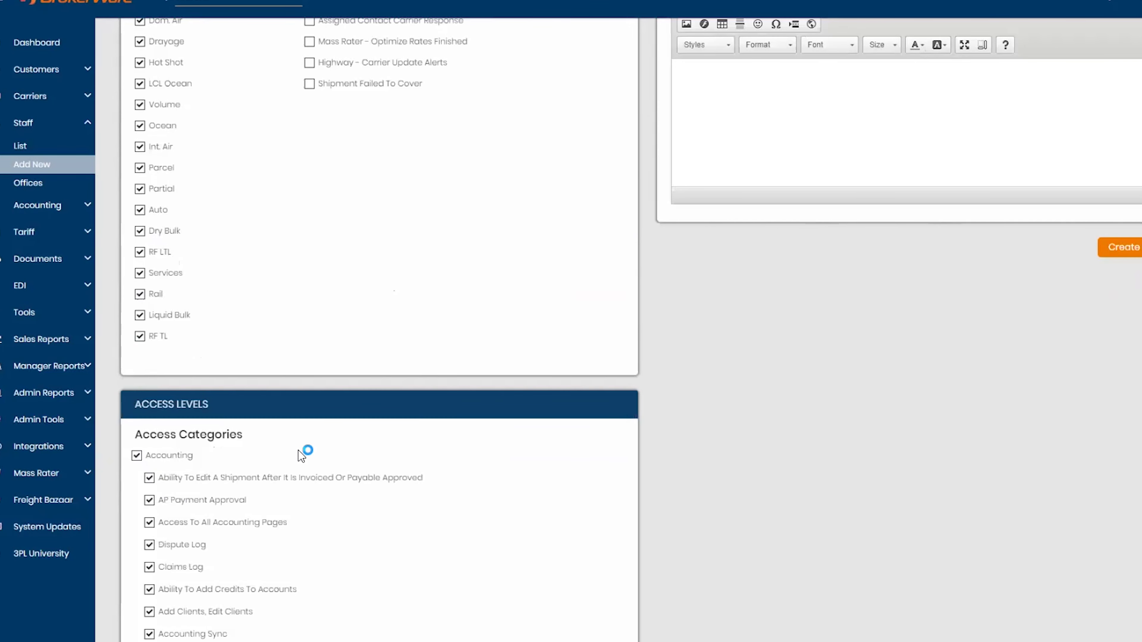
scroll(298, 450, down, 4)
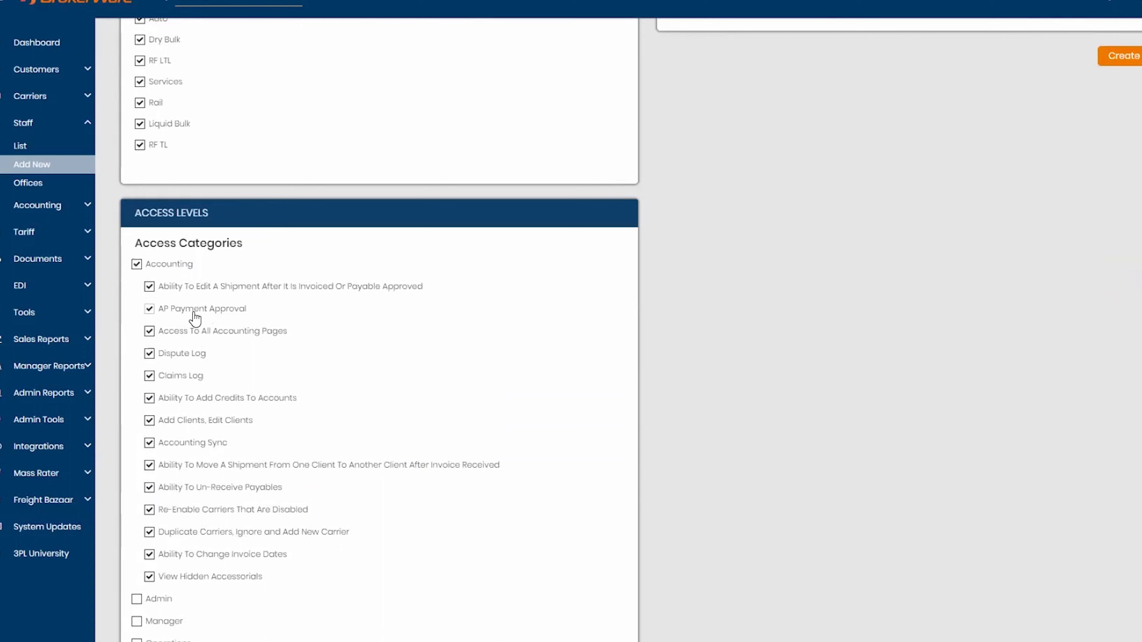
scroll(227, 517, down, 1)
scroll(247, 470, up, 1)
scroll(614, 408, up, 4)
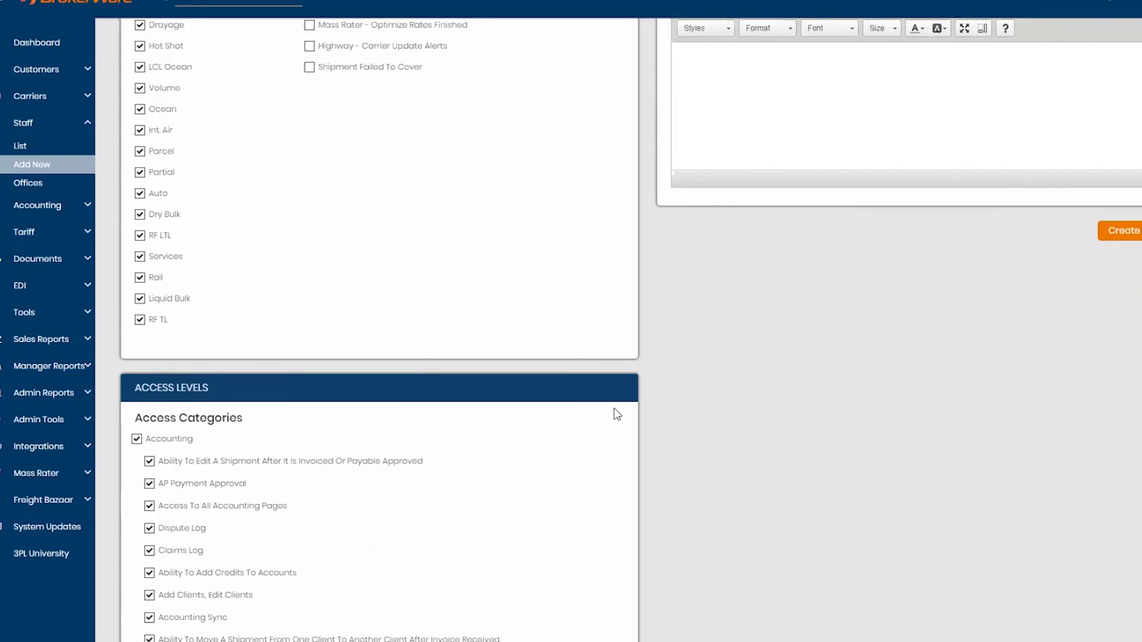
scroll(614, 421, down, 3)
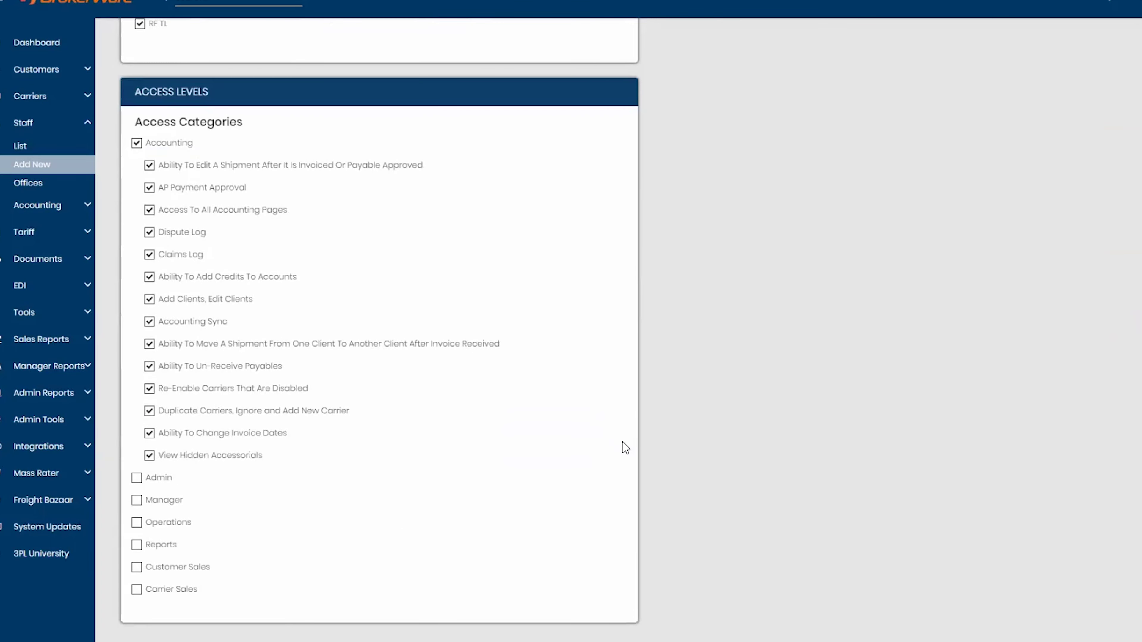
scroll(505, 395, up, 12)
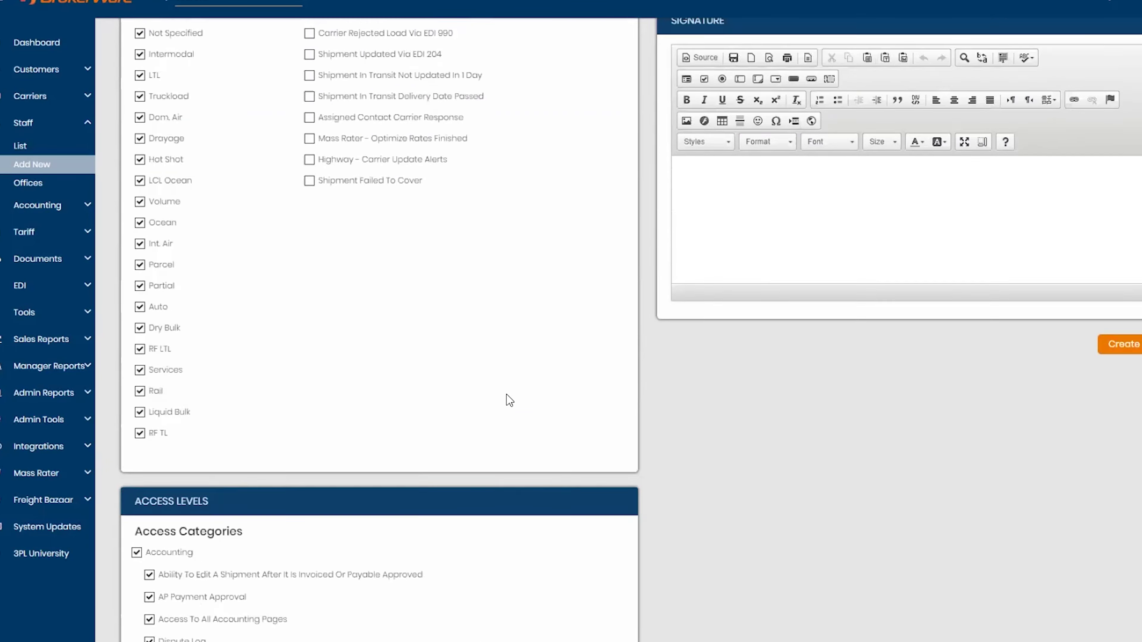
scroll(547, 456, down, 6)
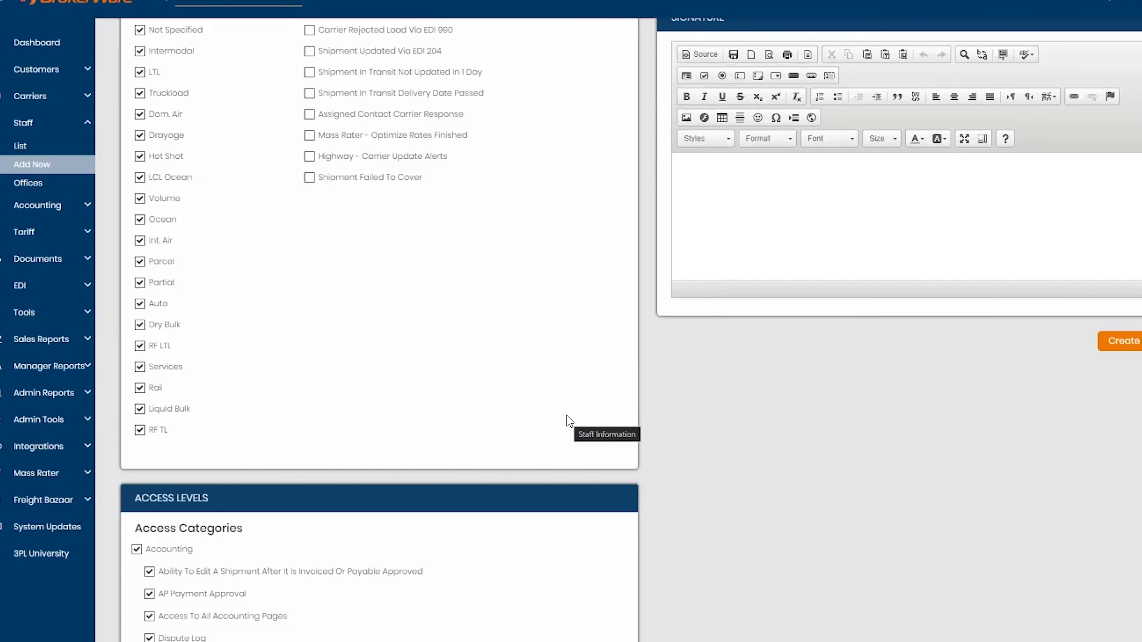
scroll(531, 367, down, 5)
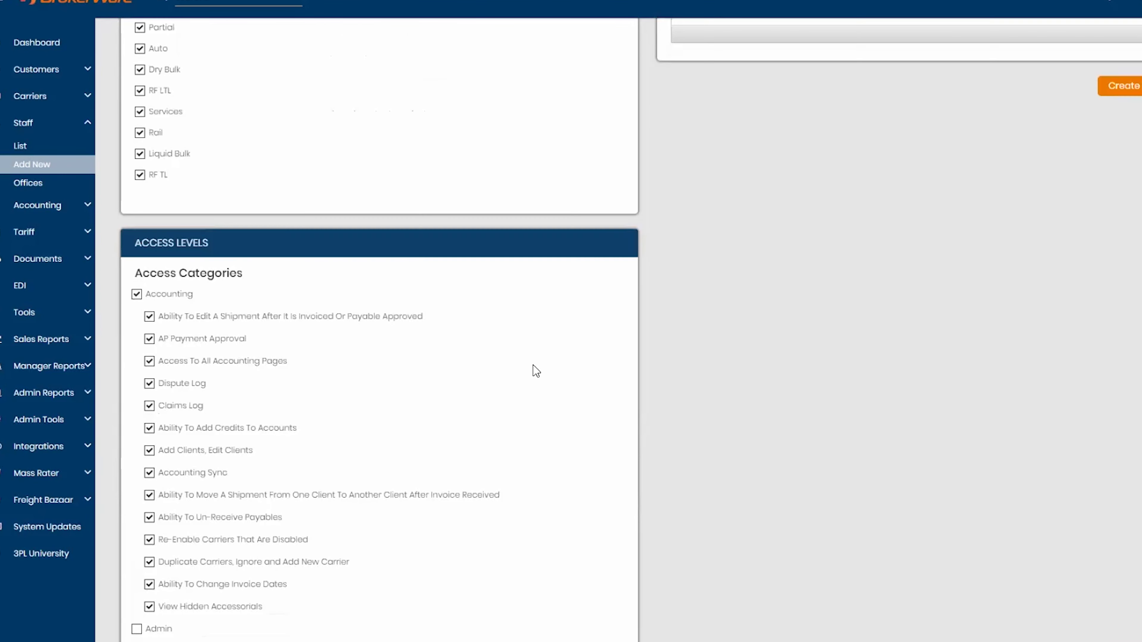